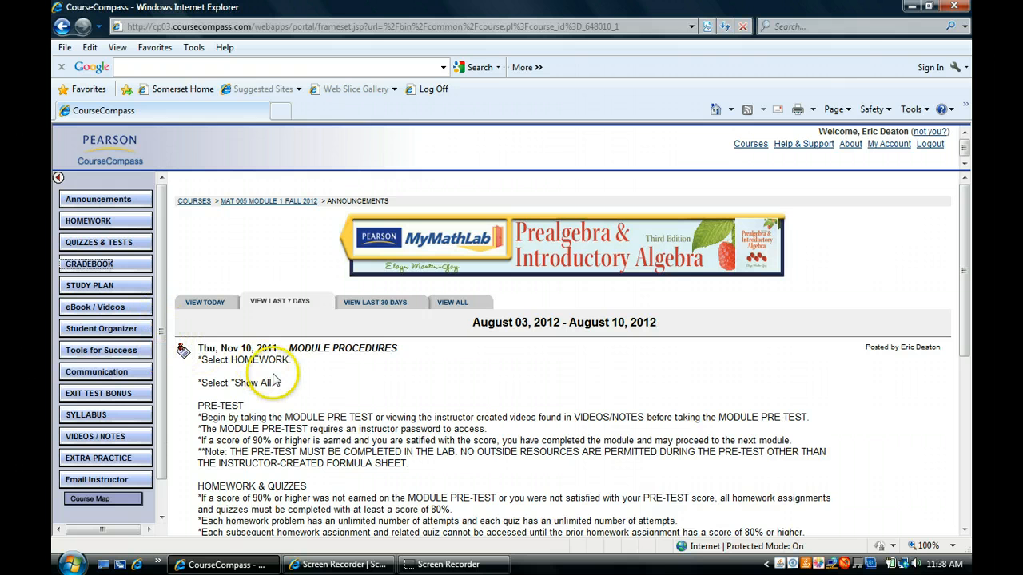
Browse the course's homework list and its quizzes and tests list, and show all 21 assignments on one page.
click(89, 222)
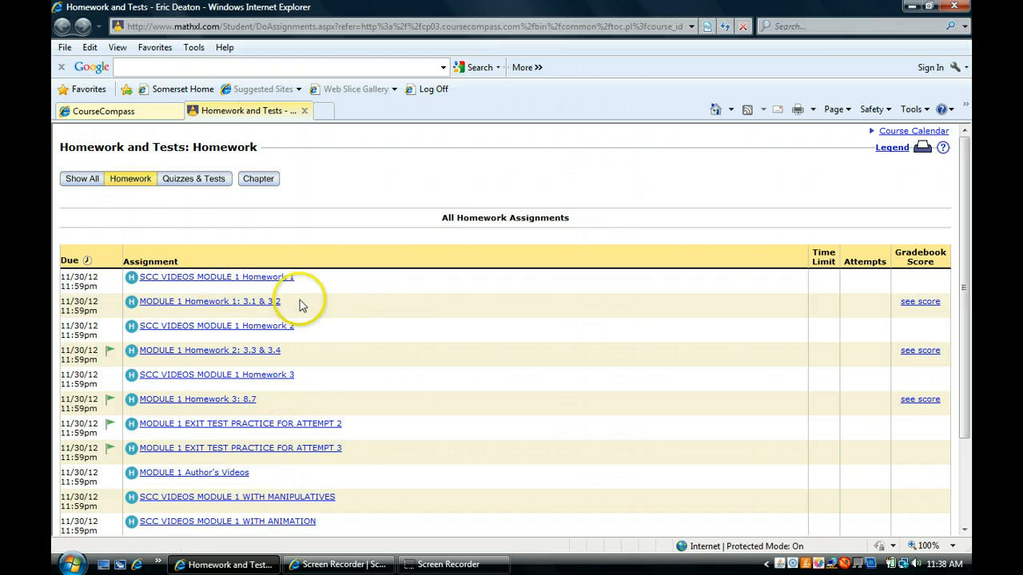
click(189, 182)
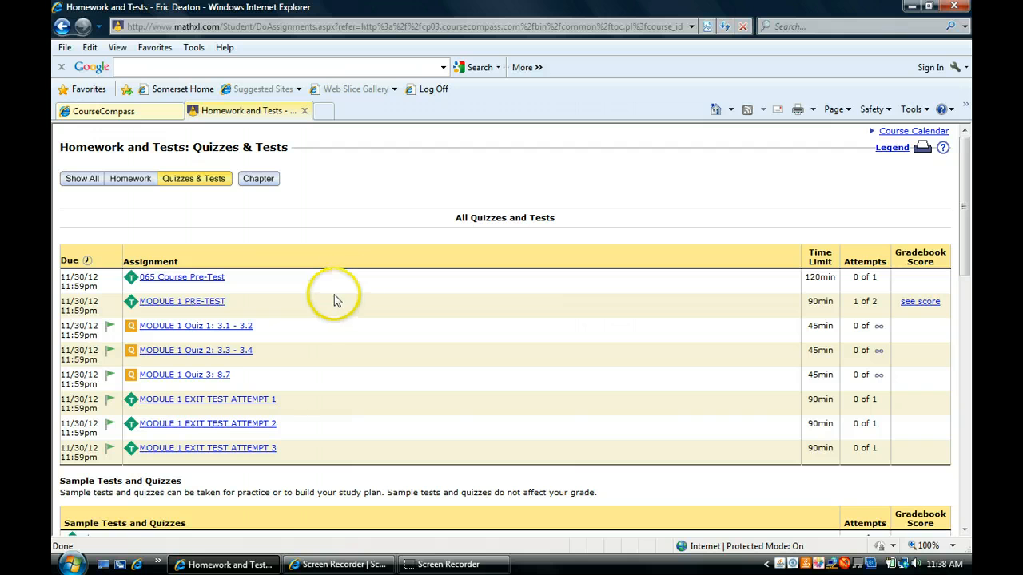
click(76, 176)
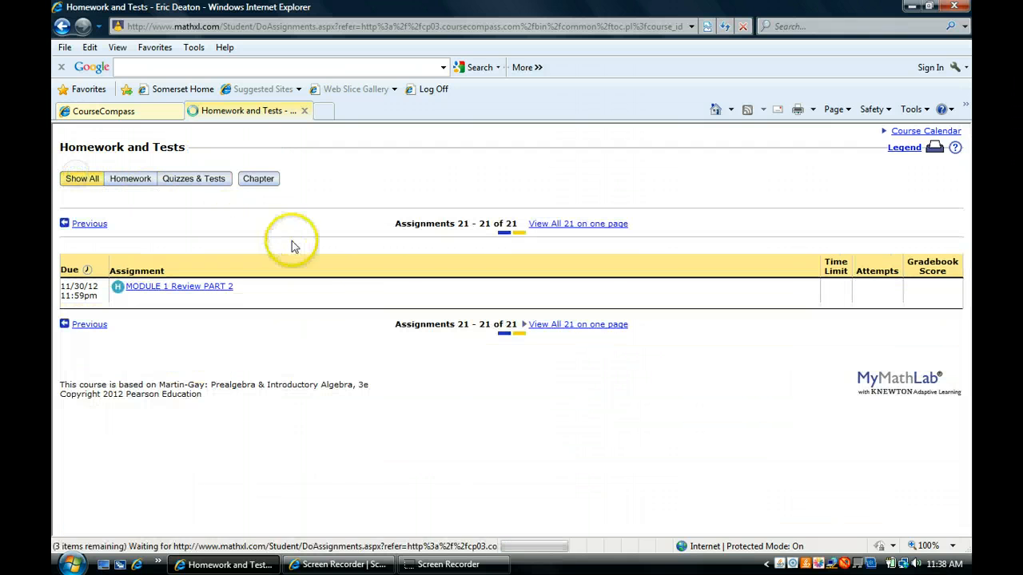
click(566, 226)
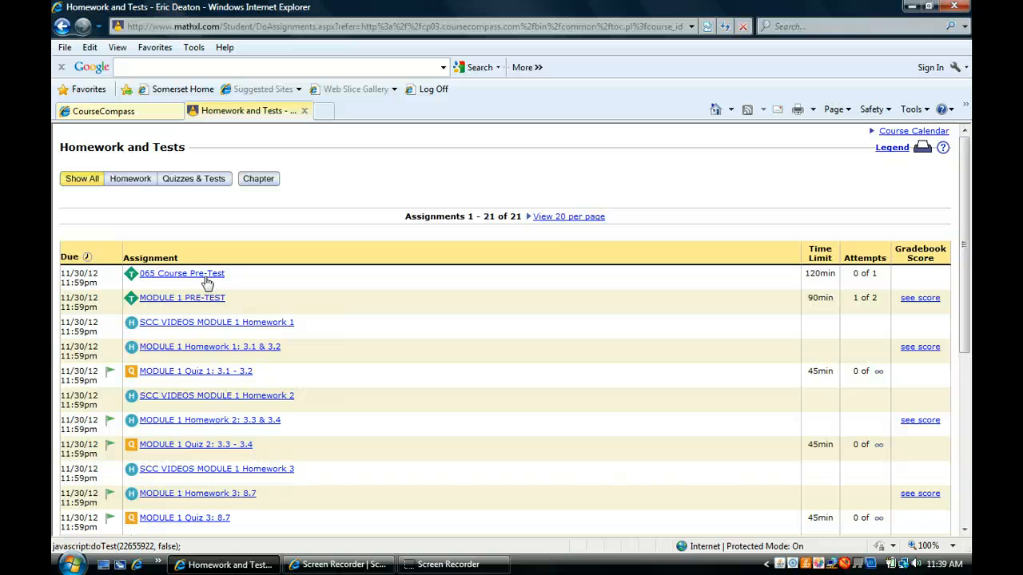
Look through the full Module 1 assignment list from the 065 Course Pre-Test to MODULE 1 Review PART 2.
click(206, 280)
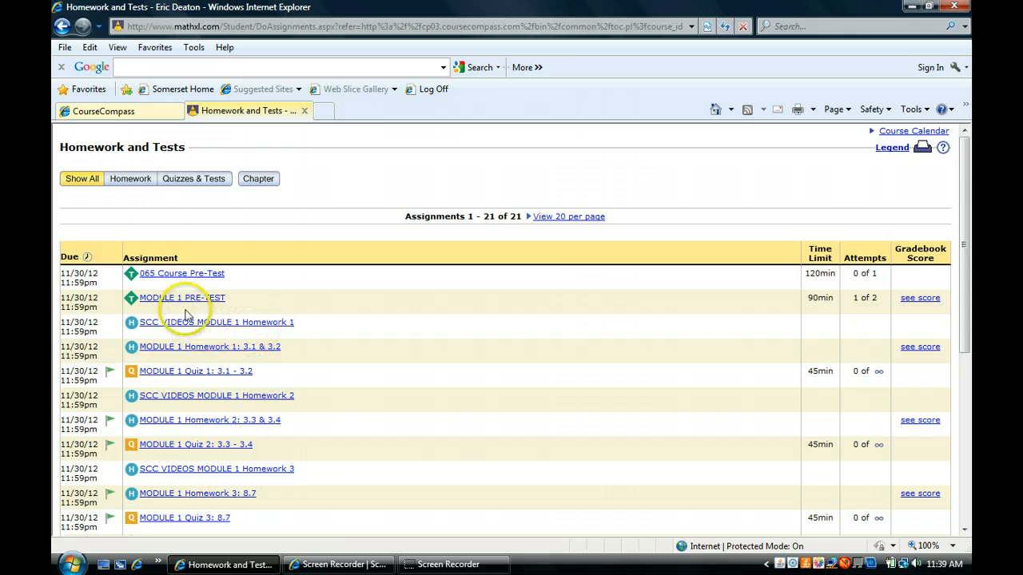
drag(965, 155, 954, 233)
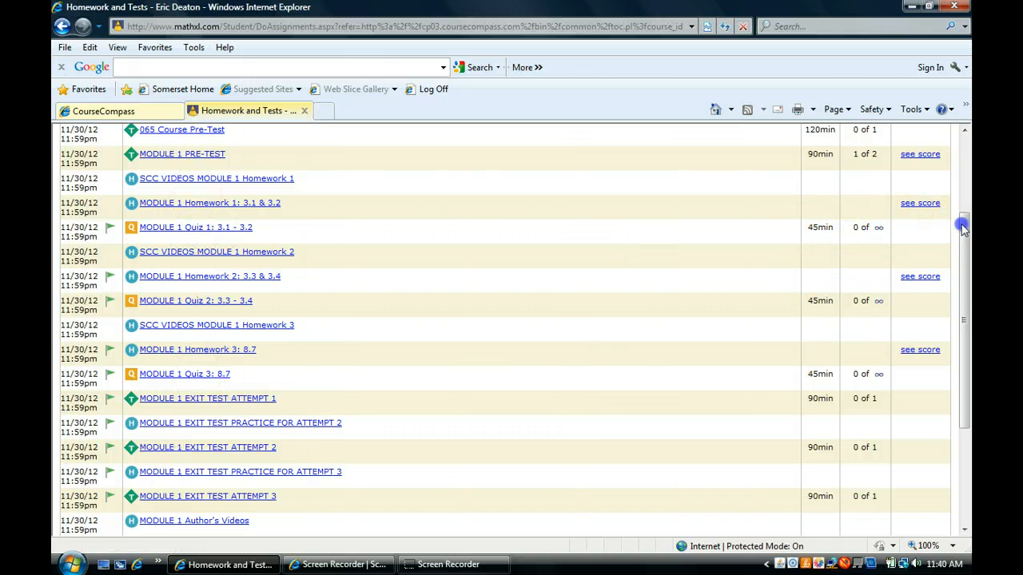
drag(962, 229, 962, 298)
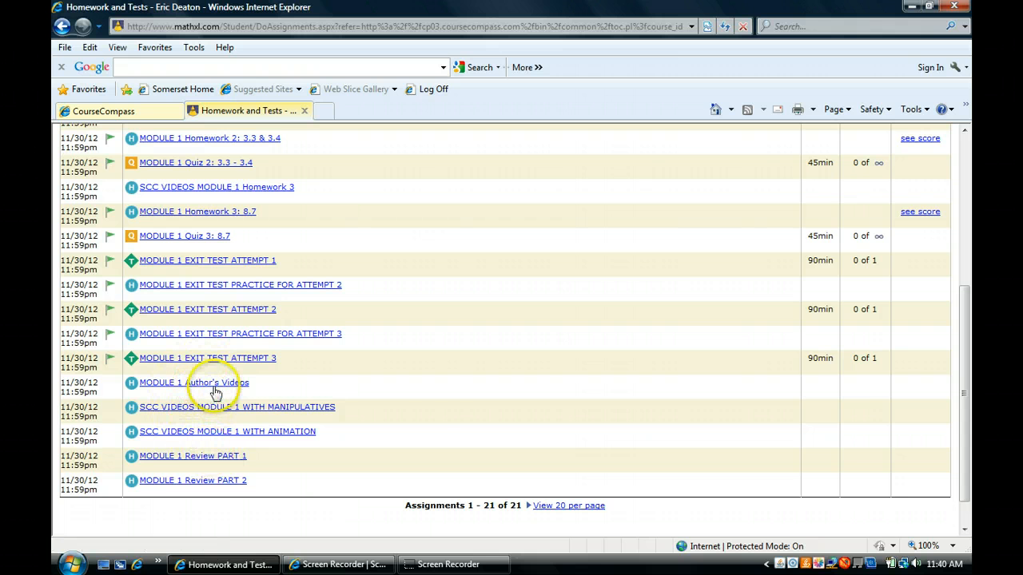
drag(968, 354, 969, 228)
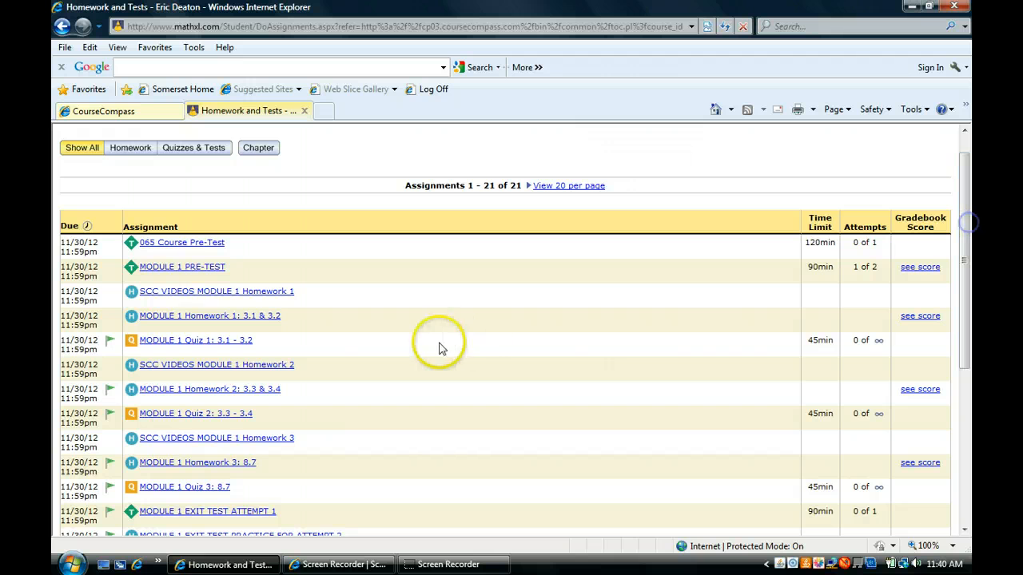
Open the MODULE 1 PRE-TEST to view its password page, cancel the test and close the assignments page.
click(176, 271)
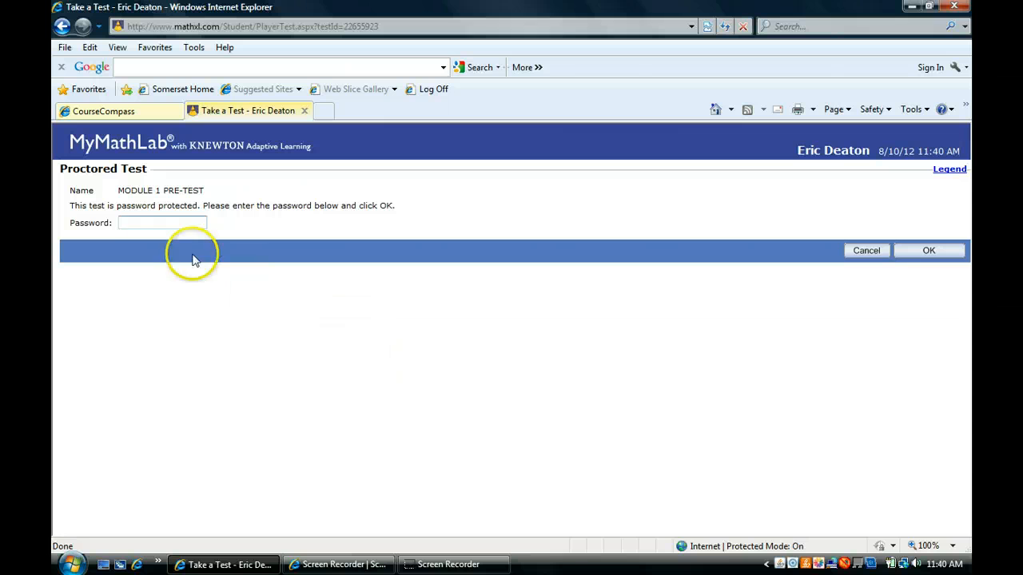
click(144, 222)
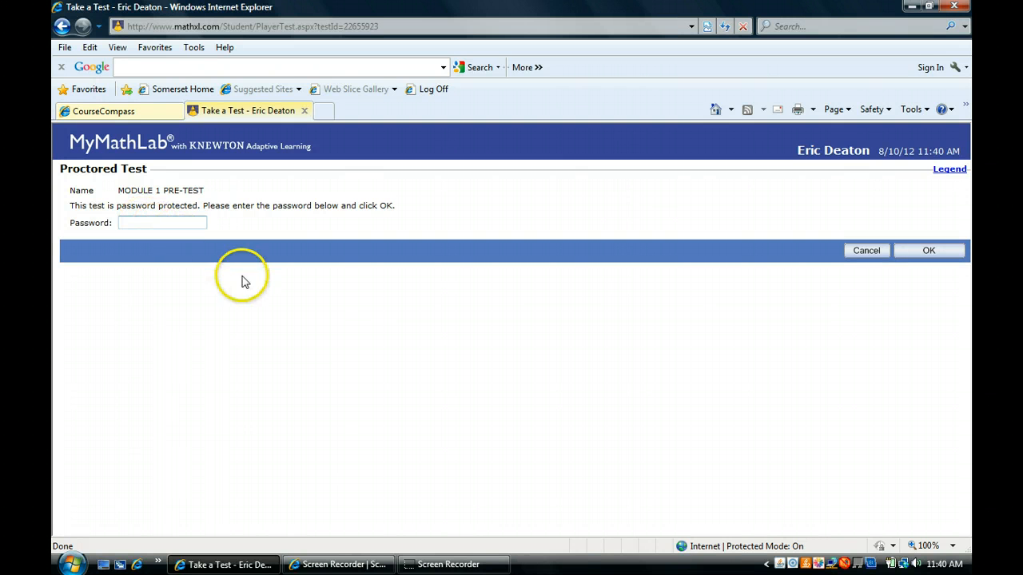
click(864, 252)
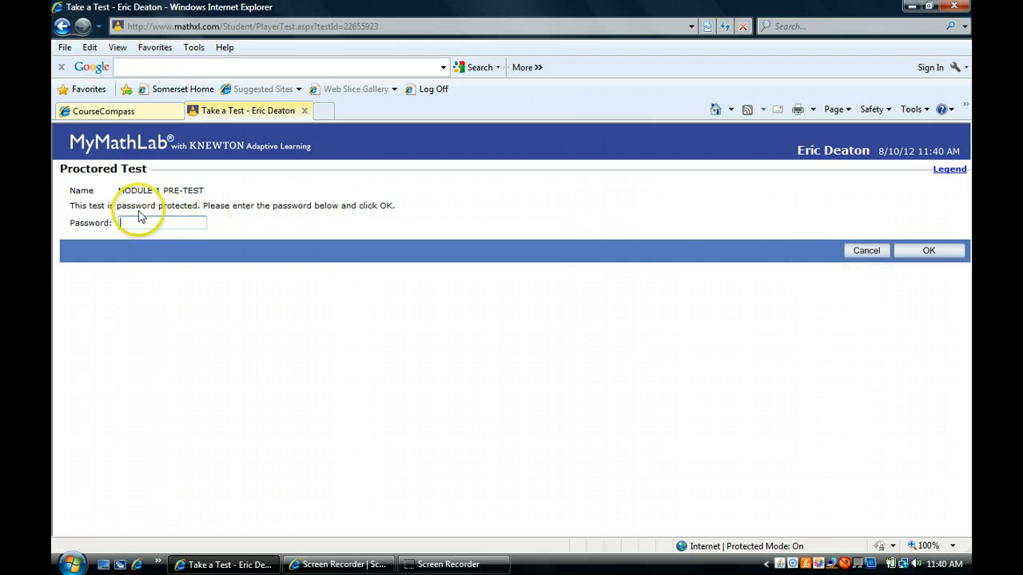
click(867, 252)
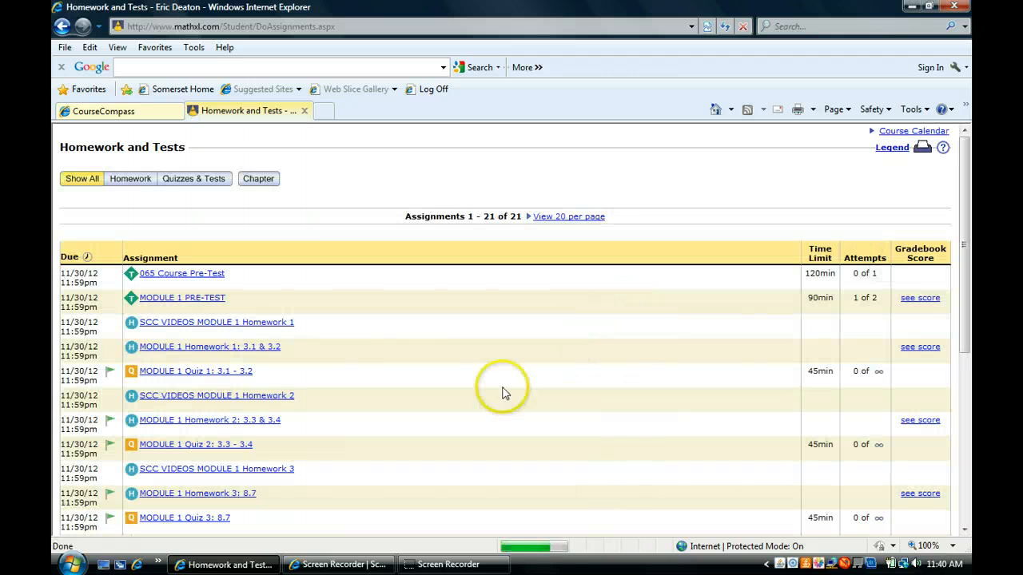
click(304, 111)
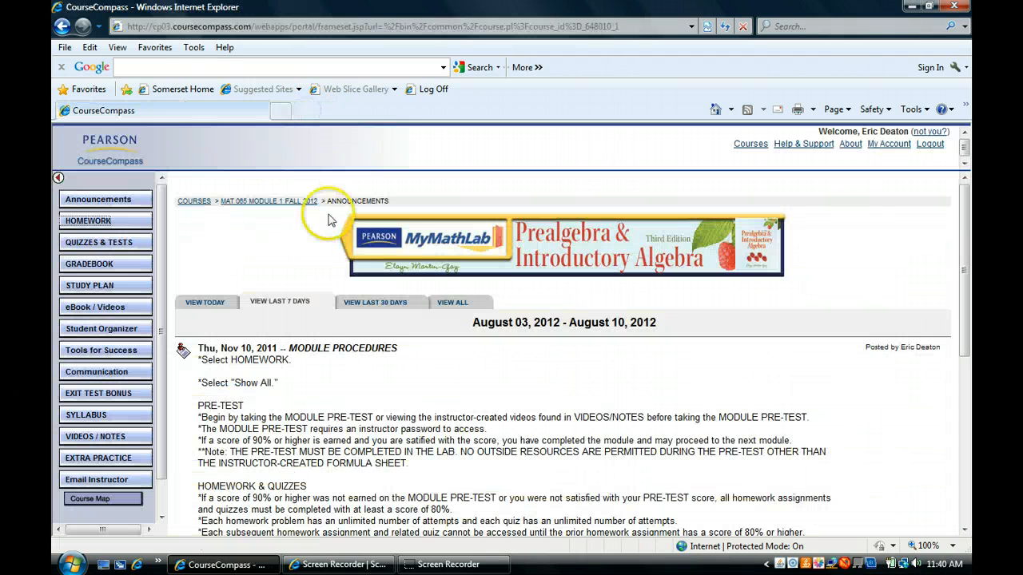
View the gradebook results for the past two weeks and close the results page.
click(91, 267)
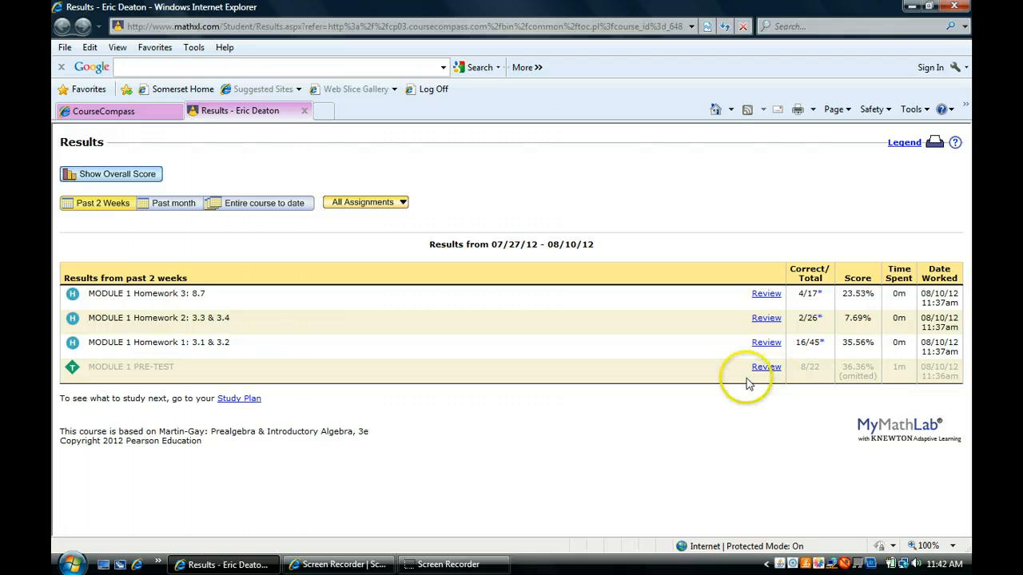
click(304, 111)
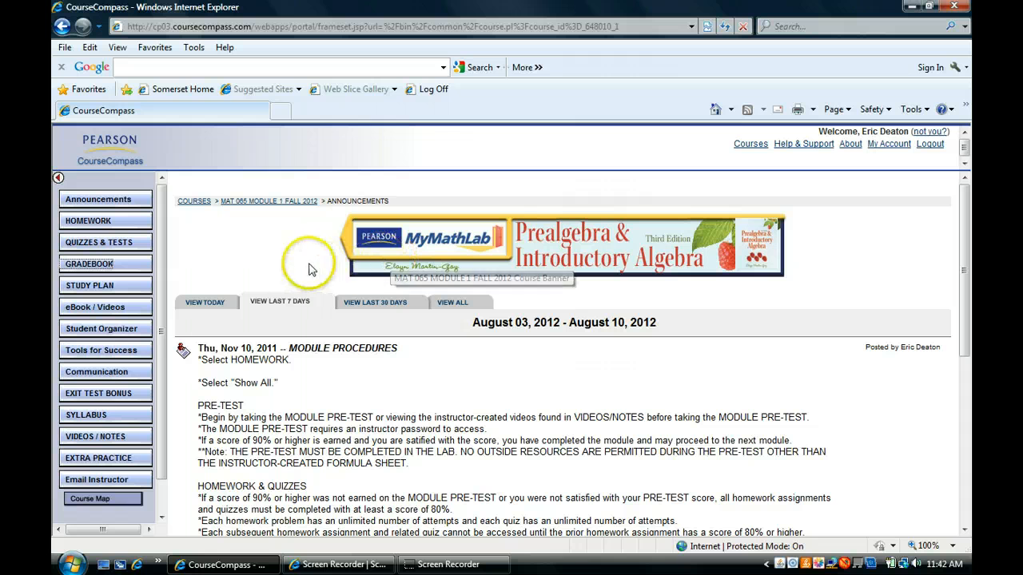
Open the course videos and notes and look through the SCC video notes and Module 1 video links.
click(93, 438)
scroll(575, 338, down, 5)
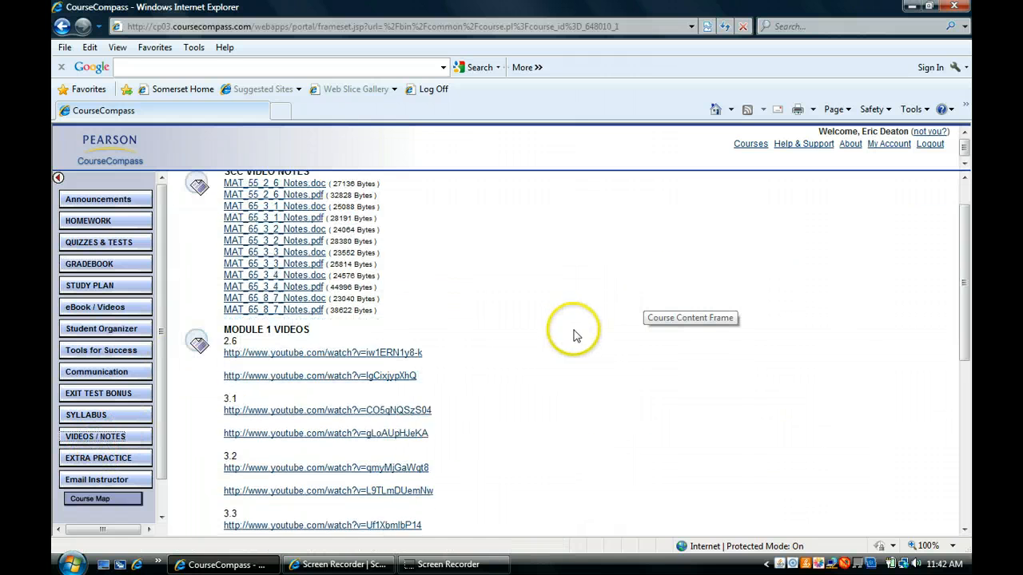
scroll(384, 311, down, 3)
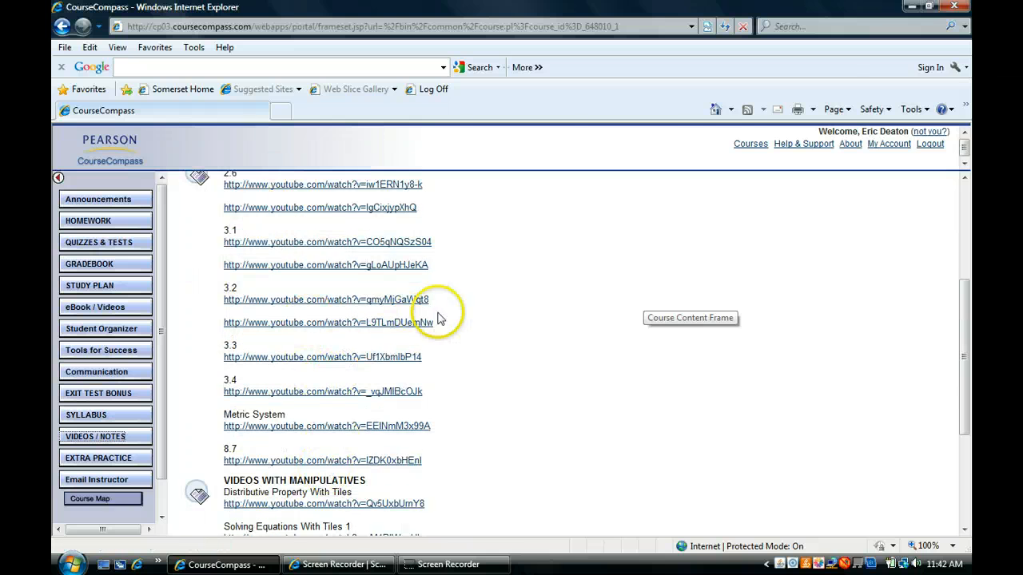
scroll(496, 327, up, 3)
scroll(537, 344, up, 1)
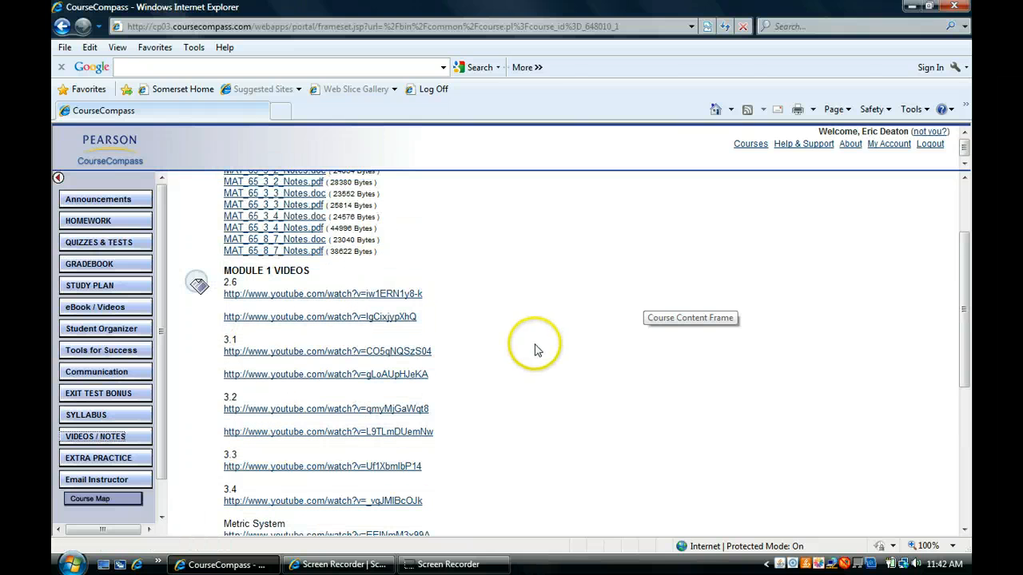
scroll(551, 364, up, 1)
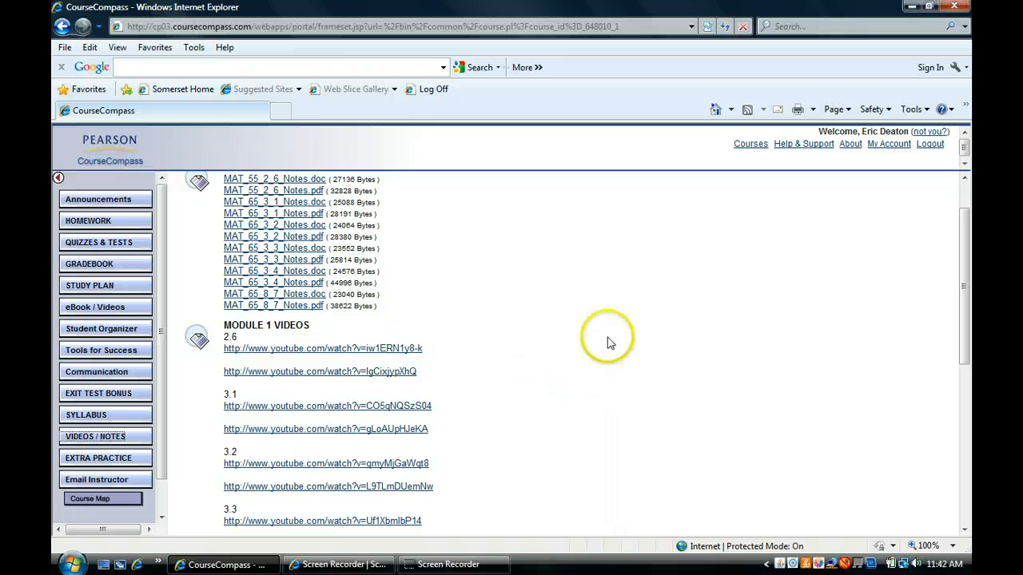
Reopen the homework page, review all 21 assignments on one page including the exit tests, and close it.
click(91, 226)
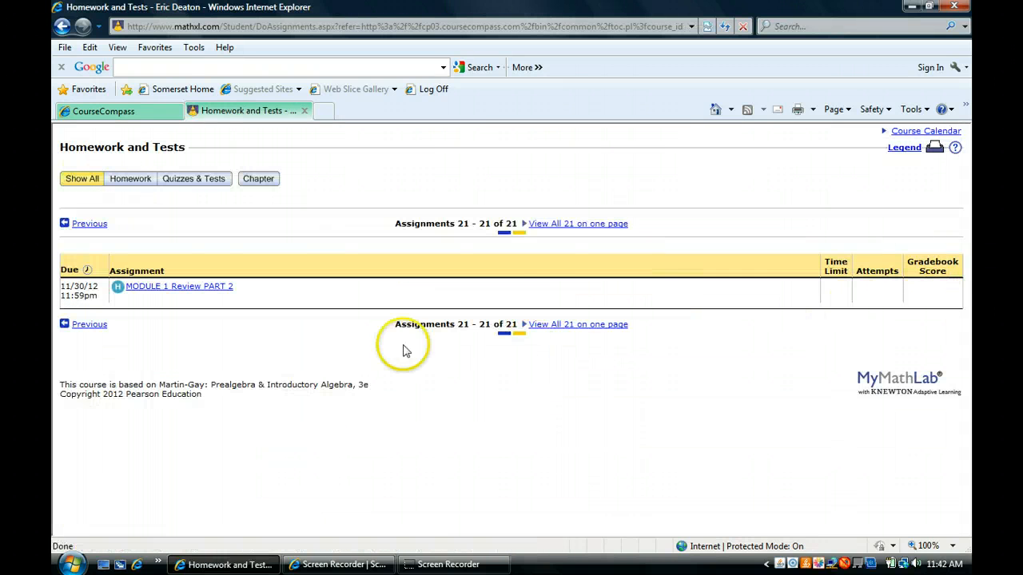
click(555, 227)
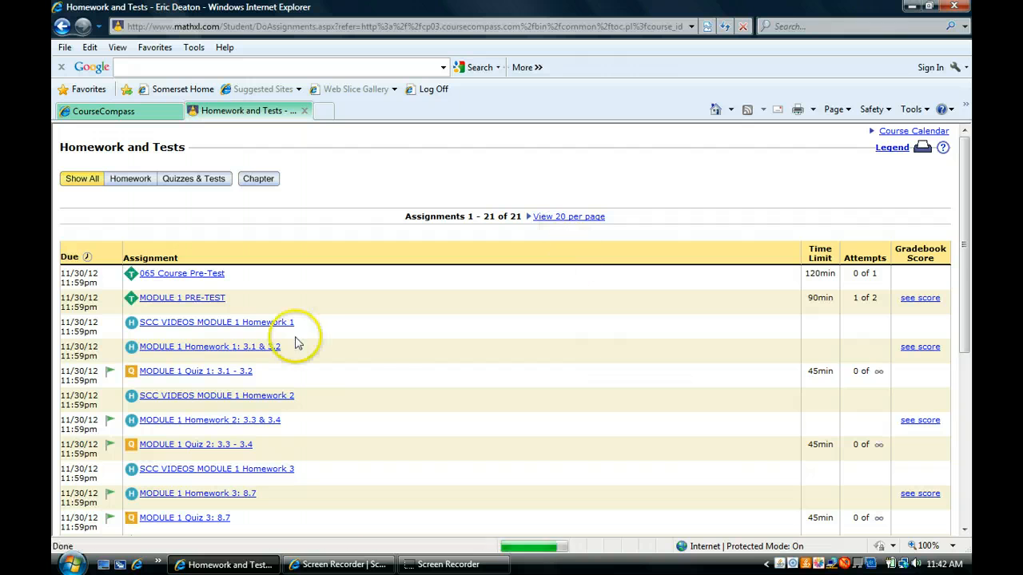
scroll(965, 209, down, 3)
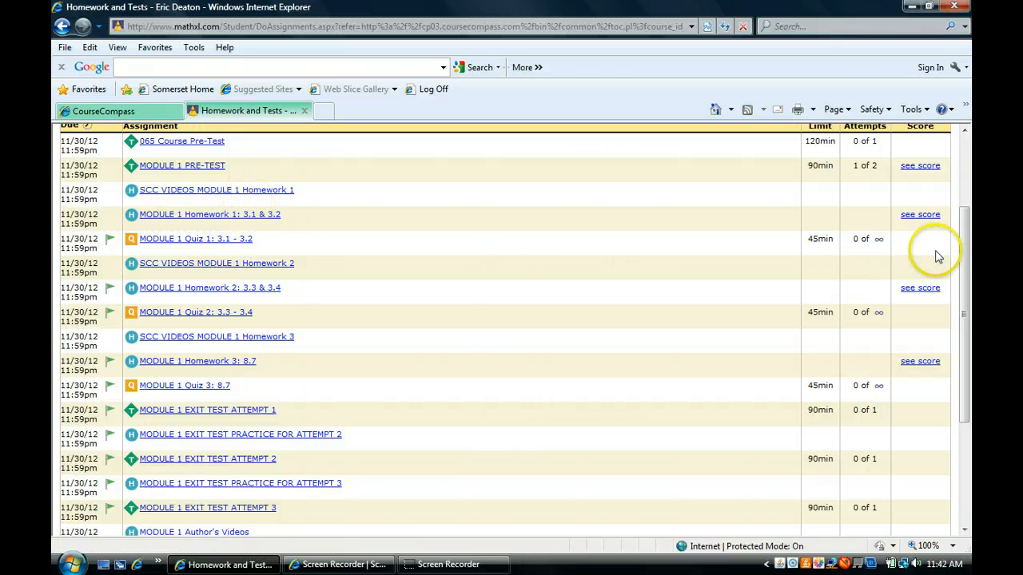
scroll(967, 240, down, 3)
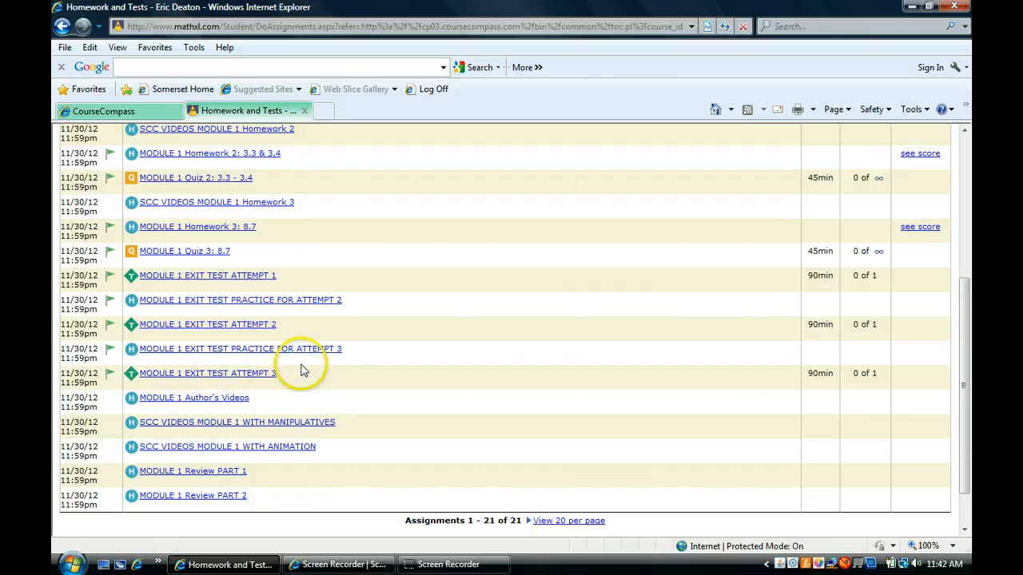
scroll(962, 312, up, 5)
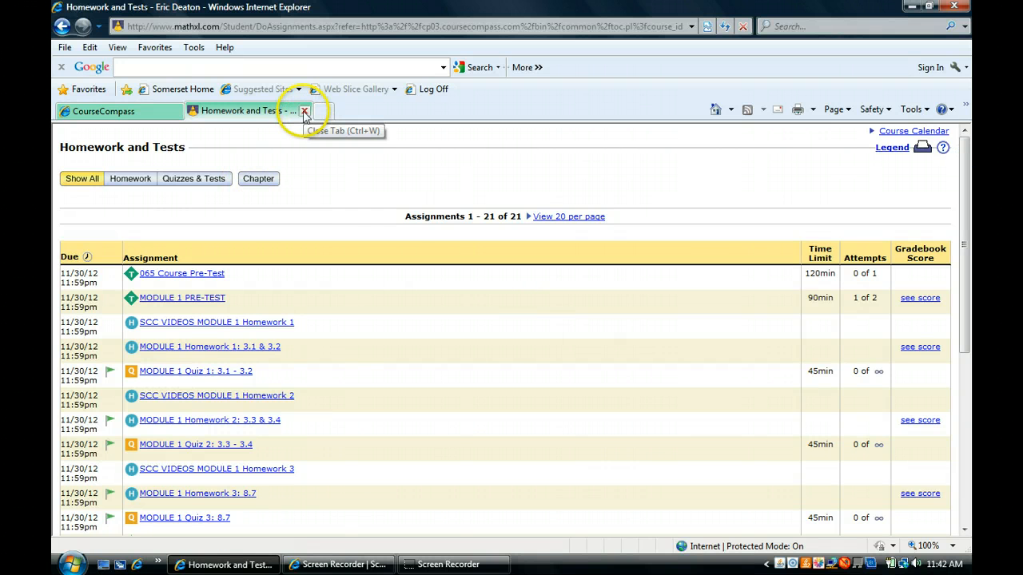
click(304, 112)
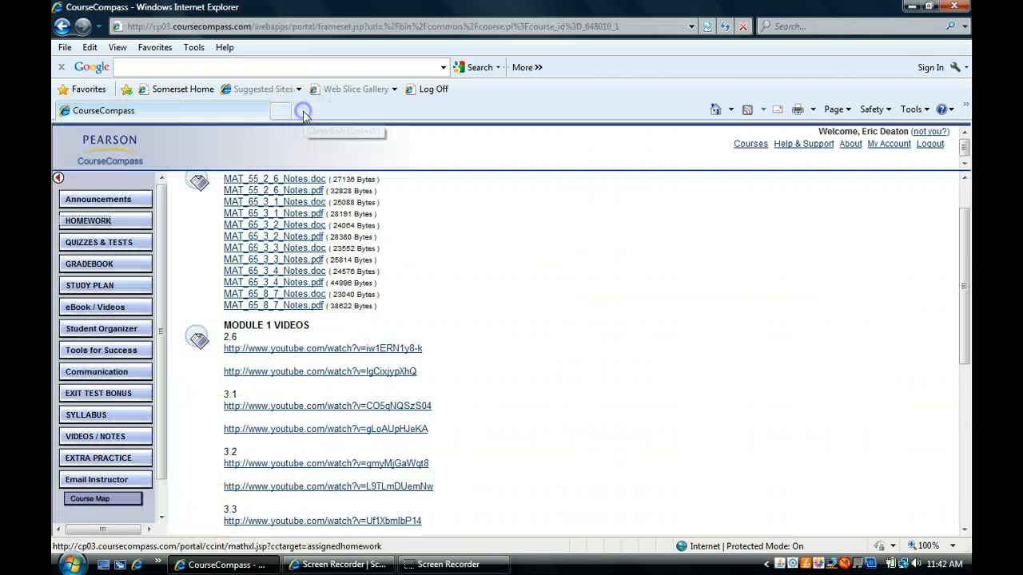
Open the MODULE 1 EXIT TEST BONUS forum and bring up a blank new discussion thread.
click(87, 393)
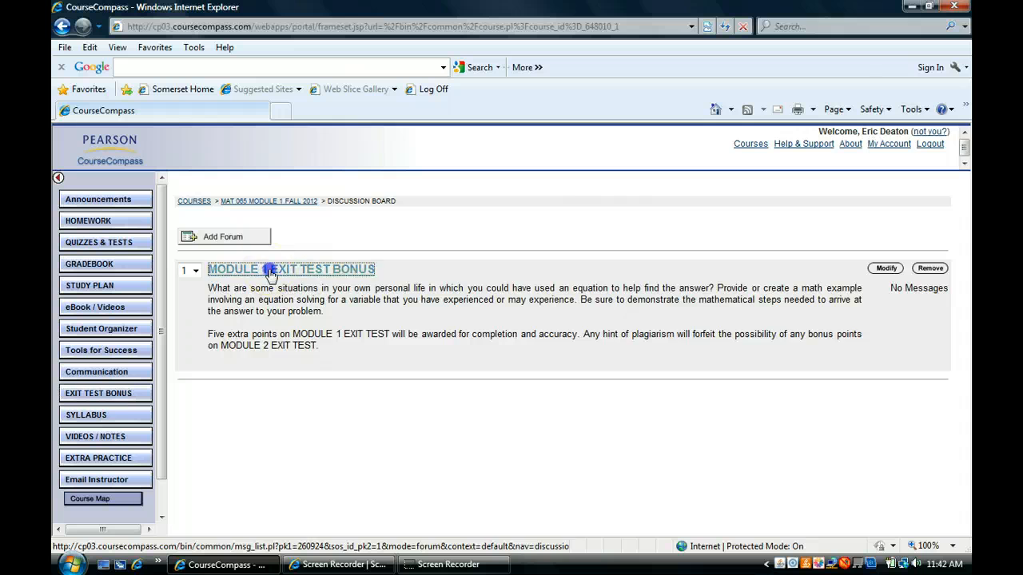
click(272, 271)
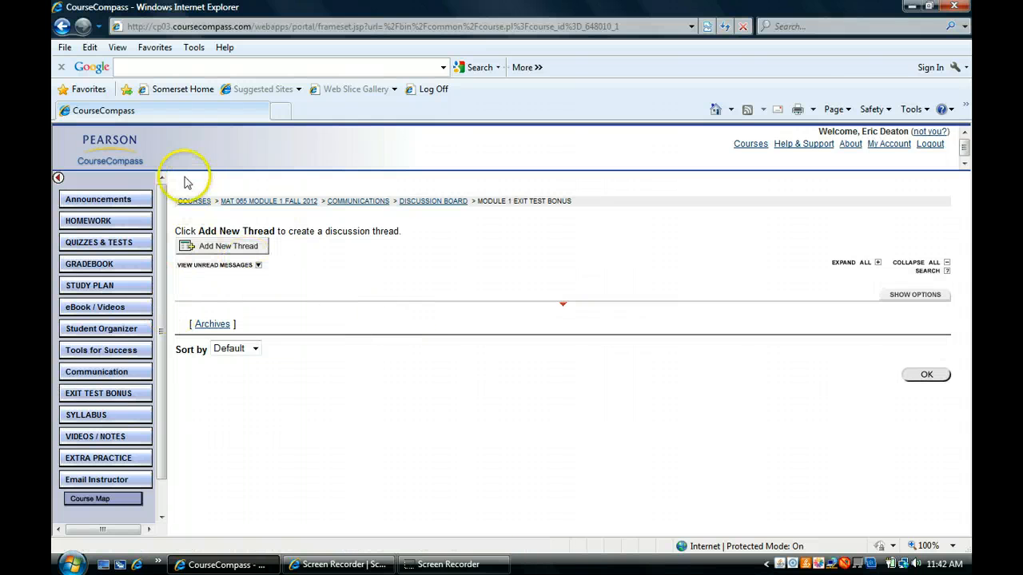
click(407, 201)
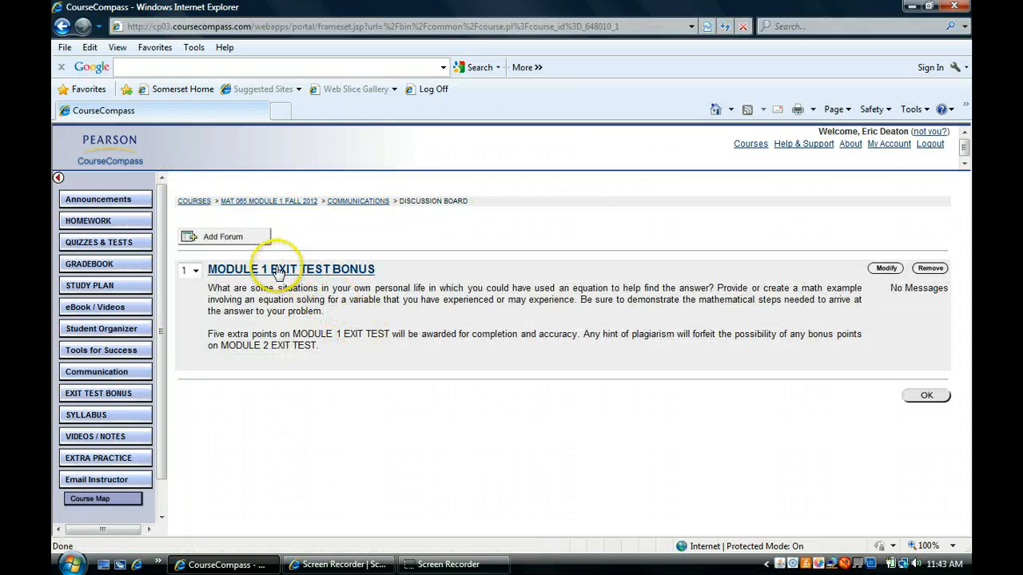
click(275, 270)
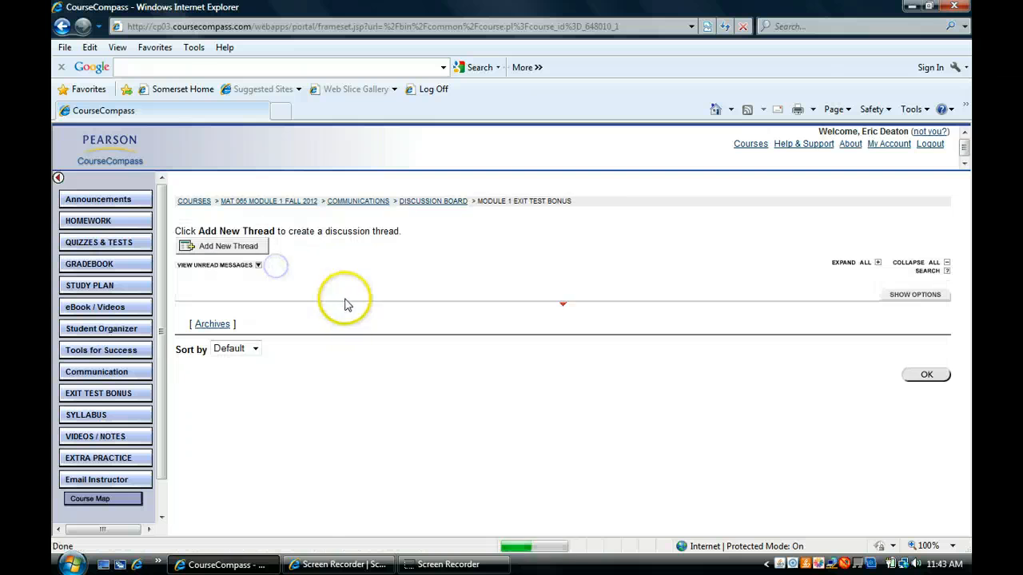
click(223, 250)
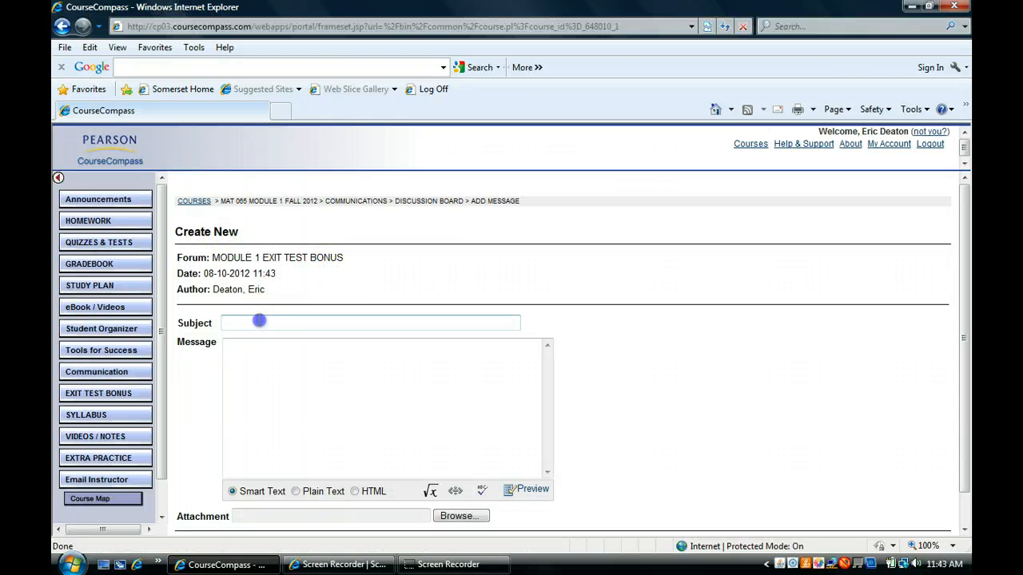
click(267, 363)
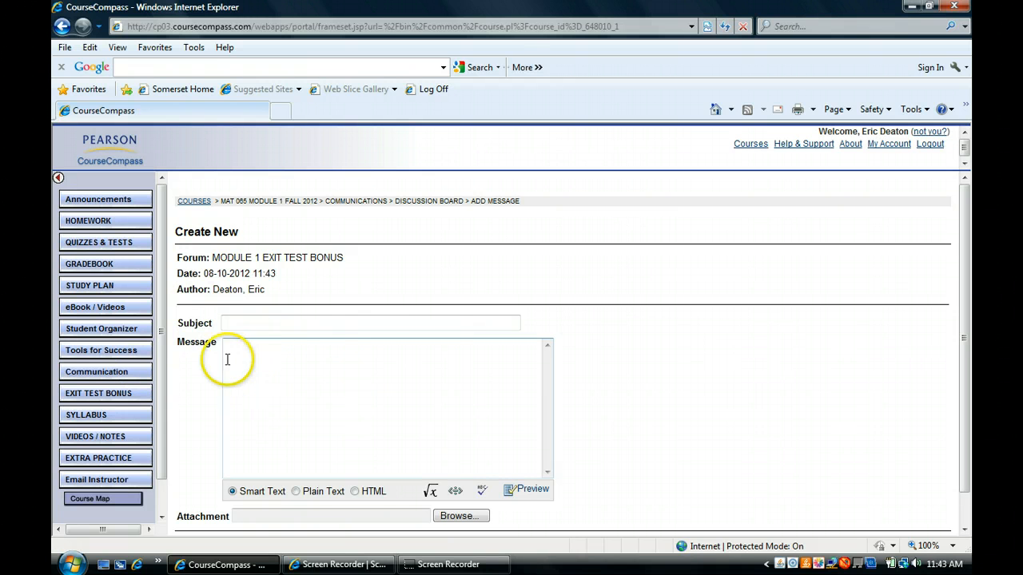
click(223, 440)
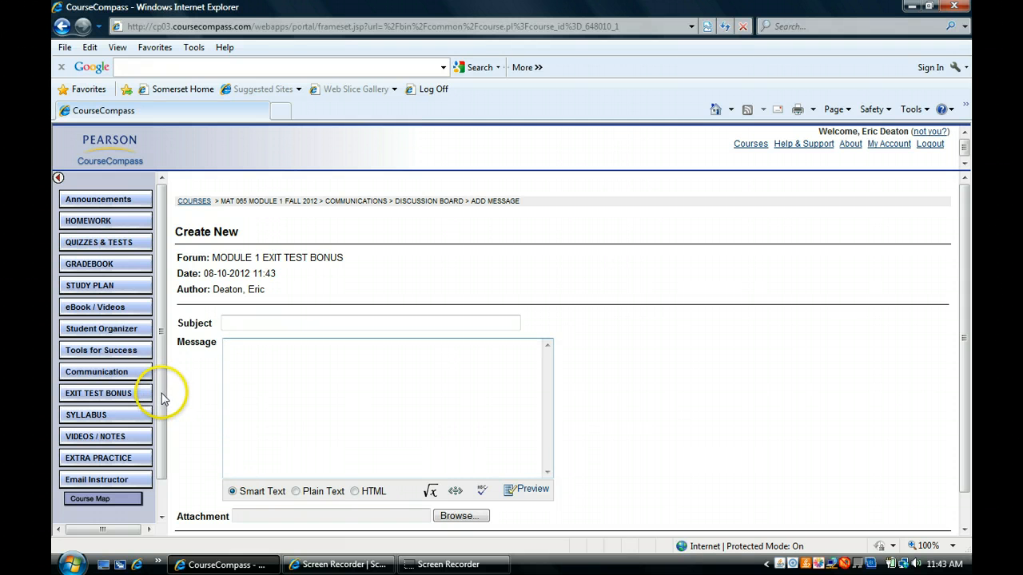
Open the form for emailing the course instructor.
drag(162, 397, 163, 429)
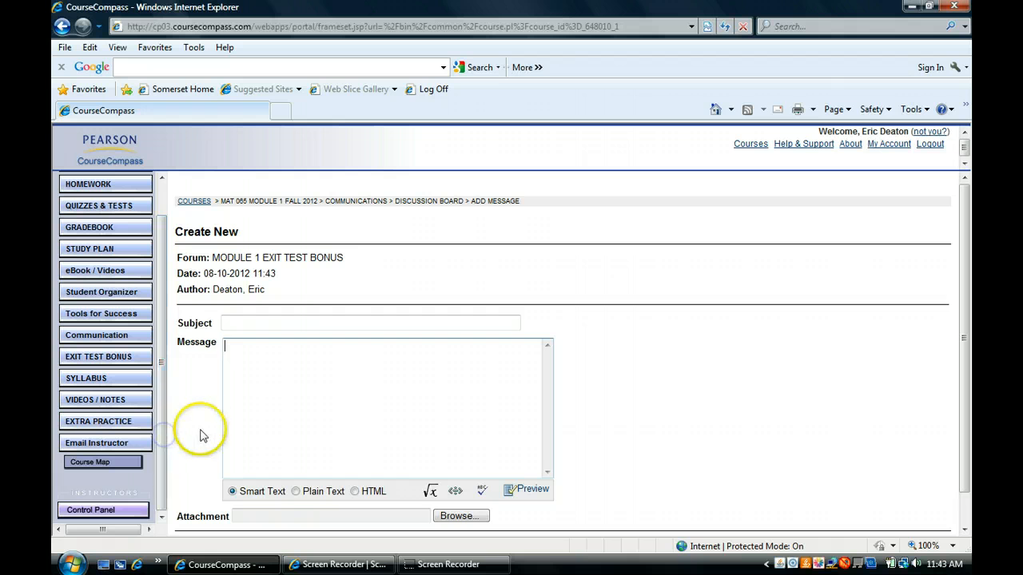
click(98, 443)
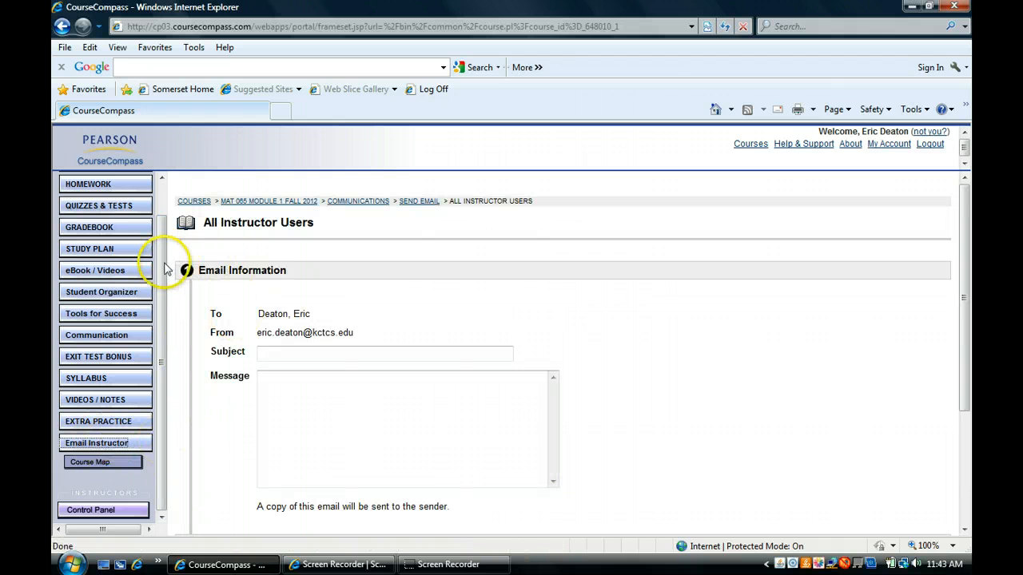
drag(162, 271, 167, 236)
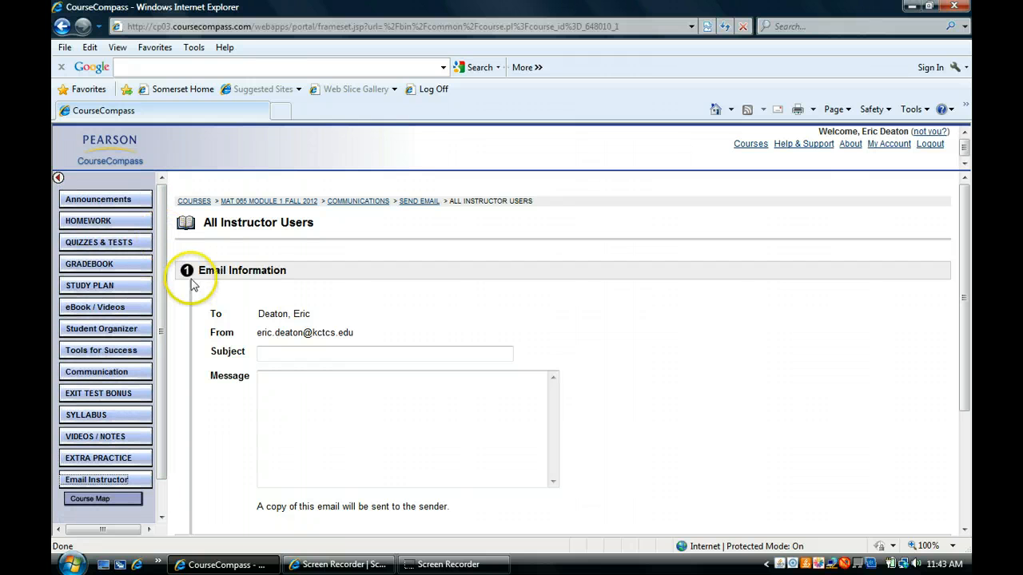